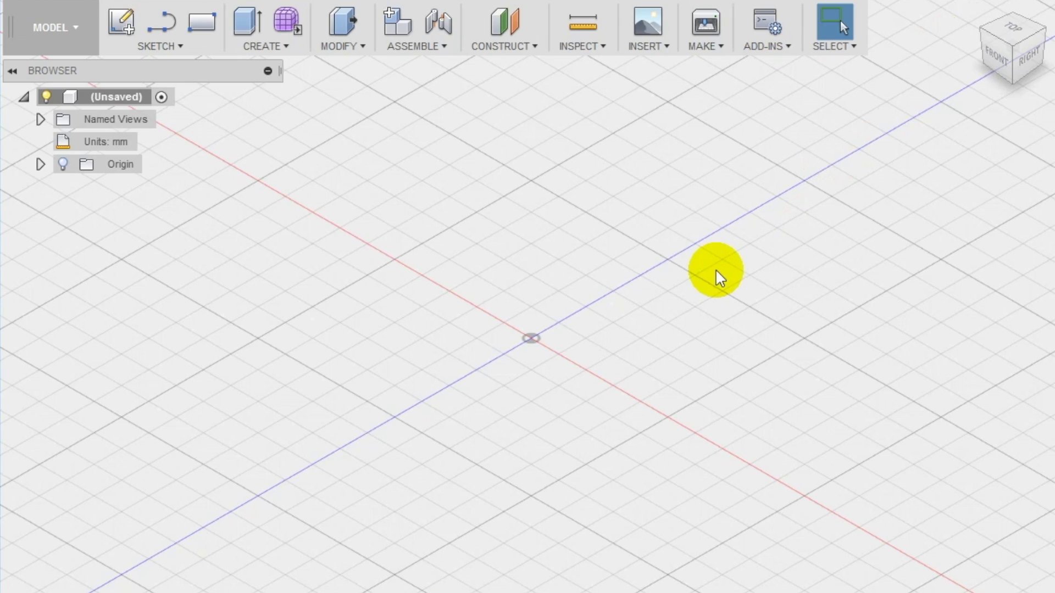
Attach the bowling pin photo as a canvas on a plane
click(648, 42)
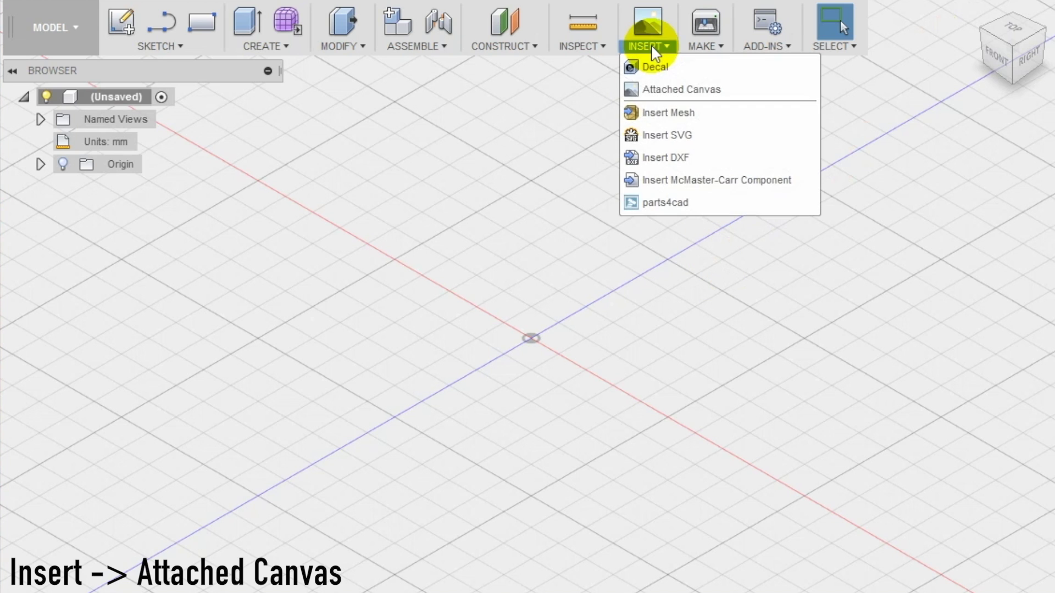
click(664, 91)
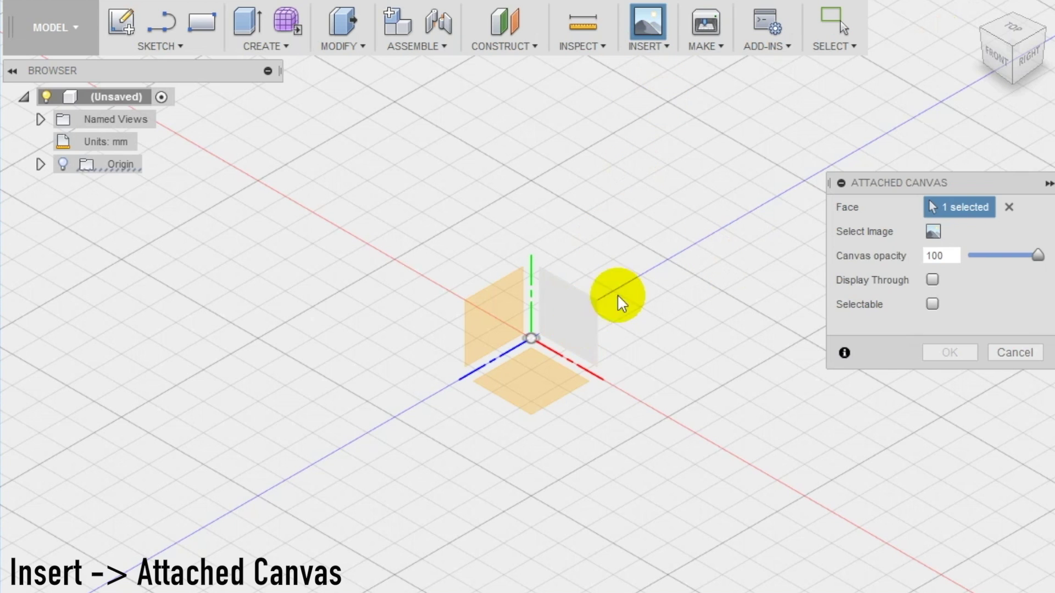
click(933, 231)
click(332, 278)
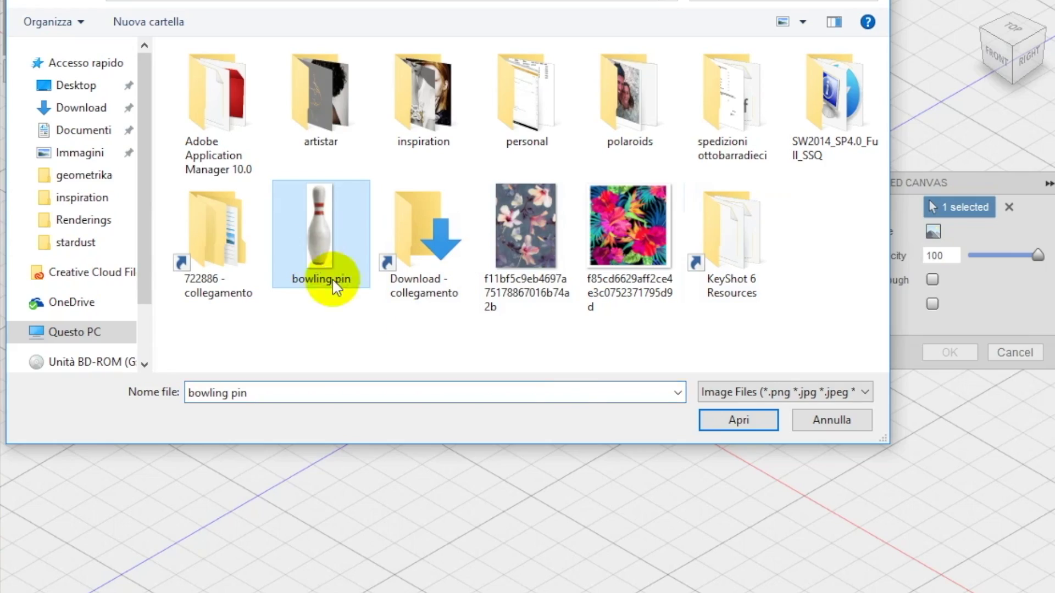
click(720, 420)
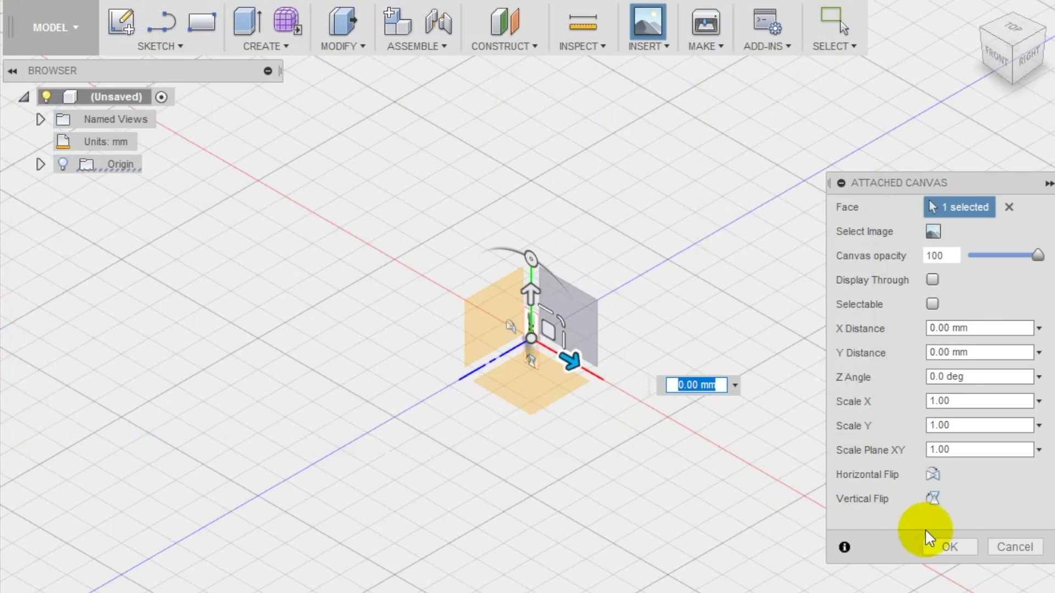
click(941, 541)
Calibrate the pin canvas so it measures 50 mm tall
scroll(506, 346, up, 5)
shift+middle_drag(577, 431, 636, 431)
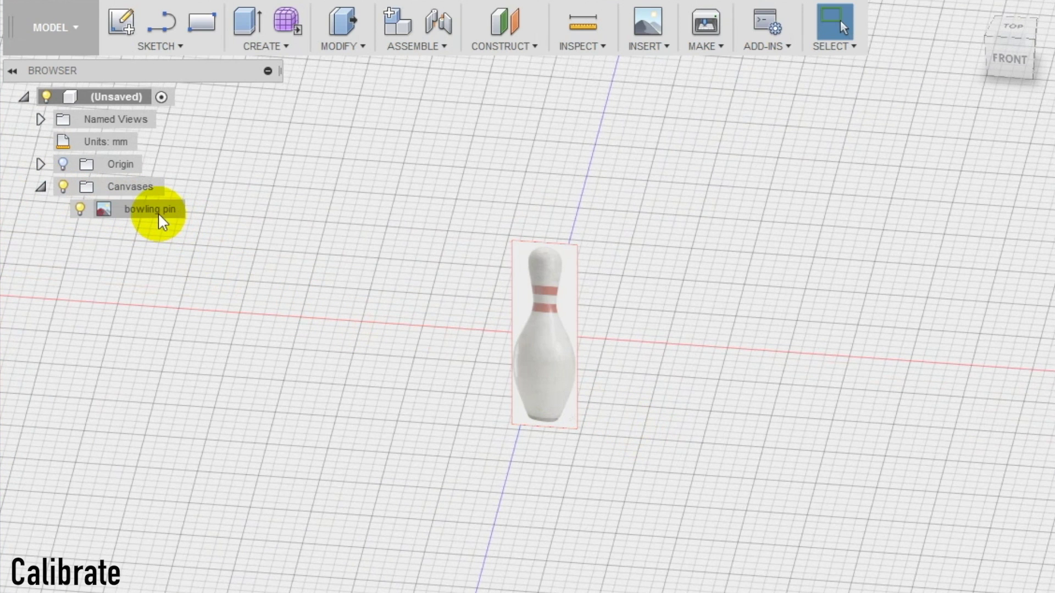
right_click(161, 218)
click(202, 259)
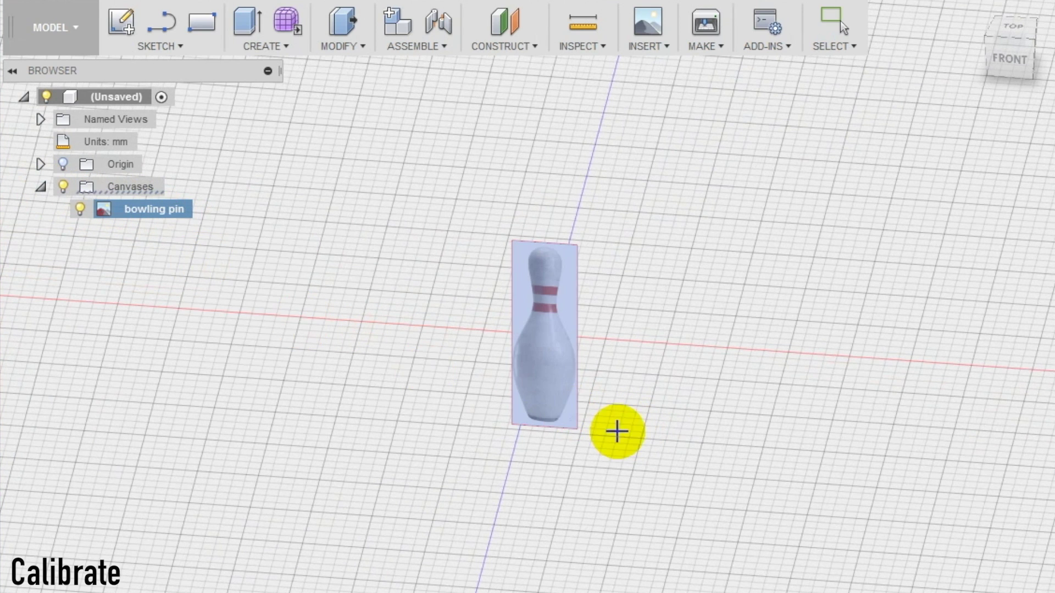
scroll(616, 431, up, 3)
click(563, 427)
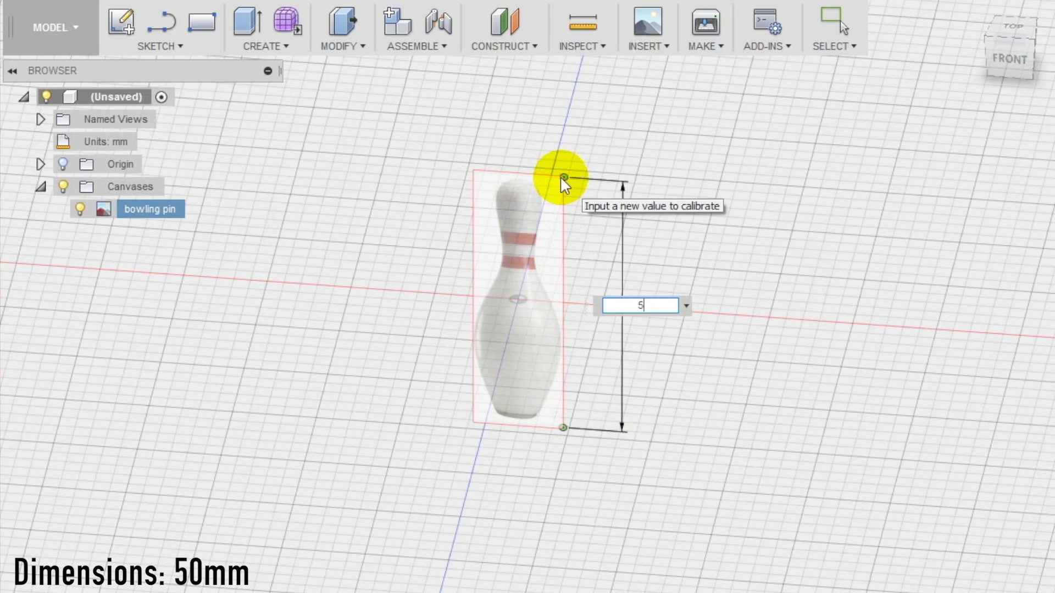
text(0)
key(Return)
scroll(481, 301, down, 4)
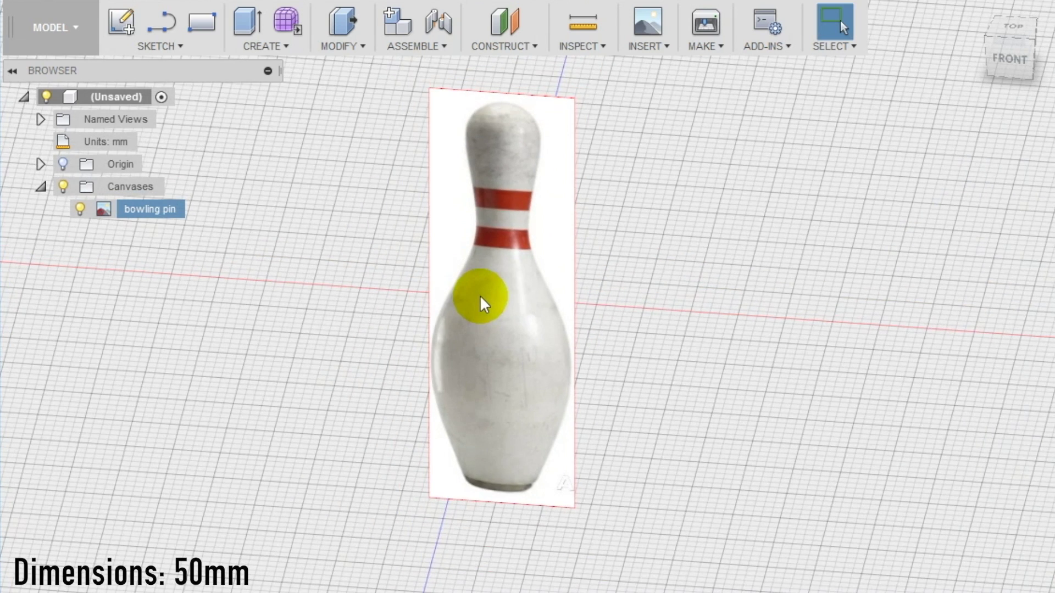
Start a sketch on the canvas plane and draw the vertical centre line from the pin's top to its base
click(175, 48)
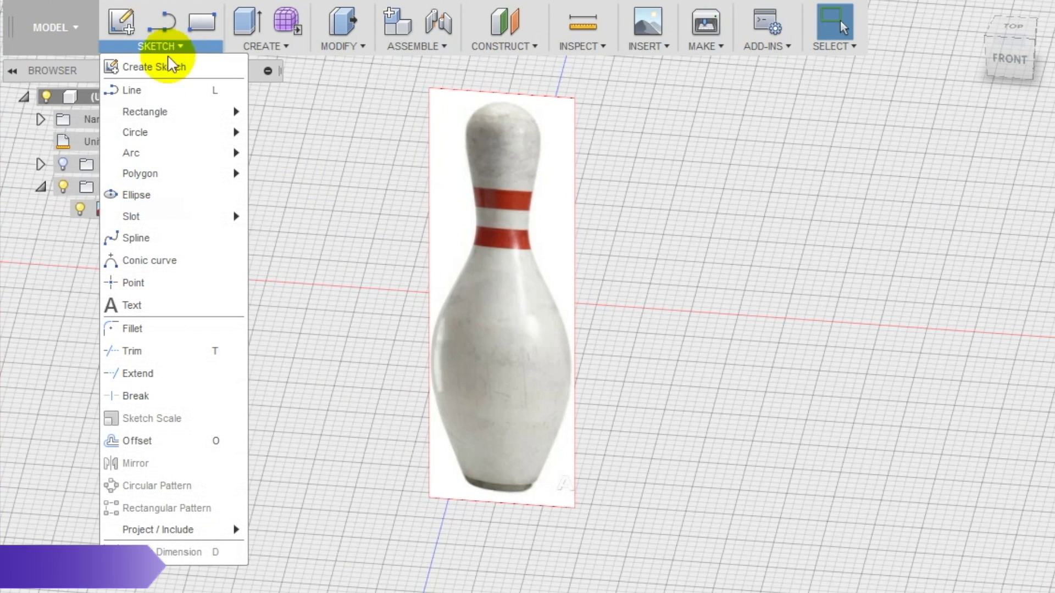
click(156, 102)
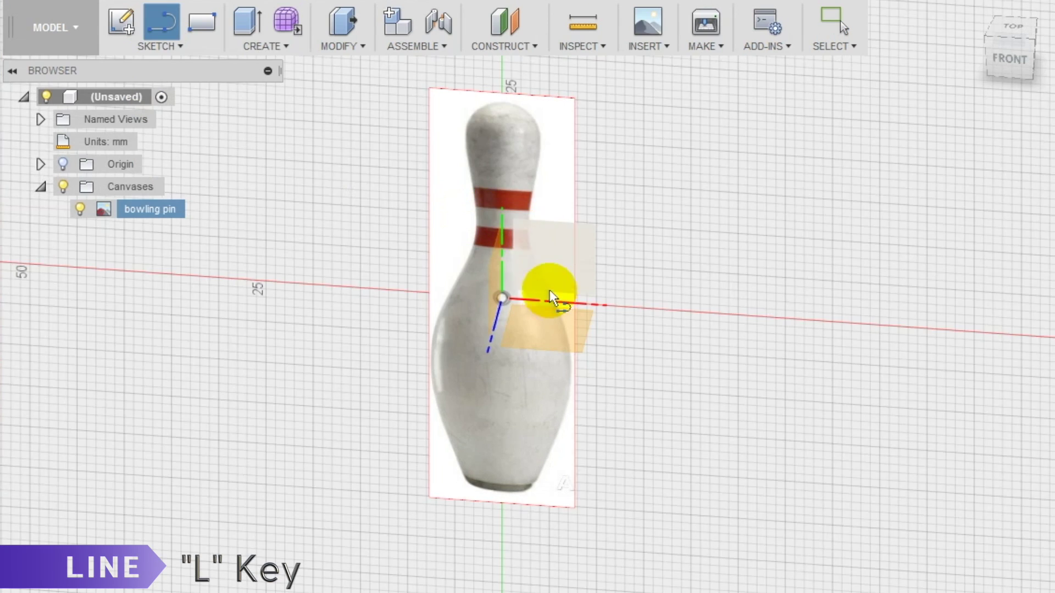
click(551, 286)
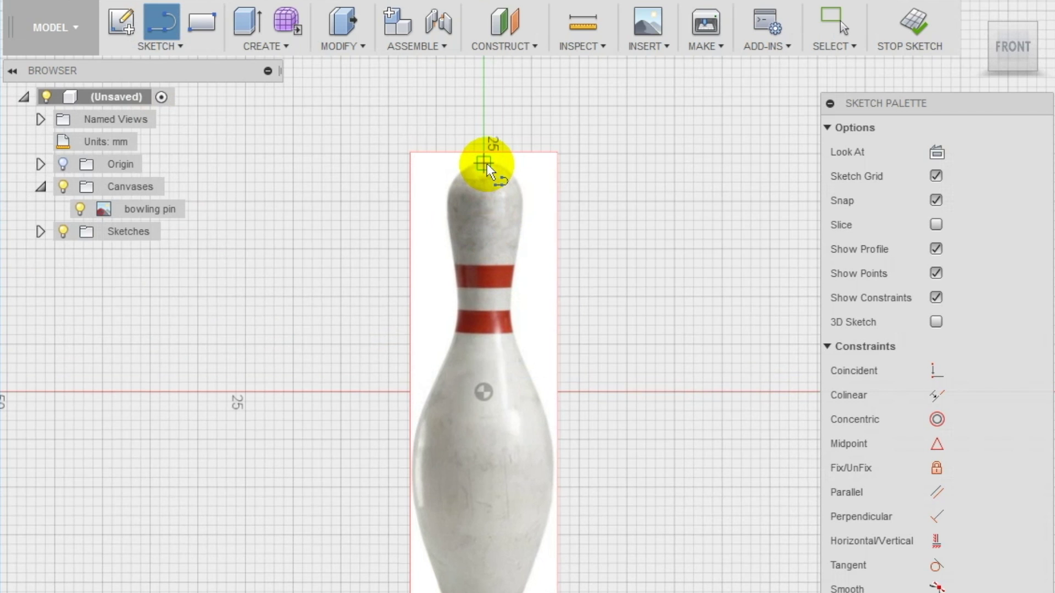
click(484, 163)
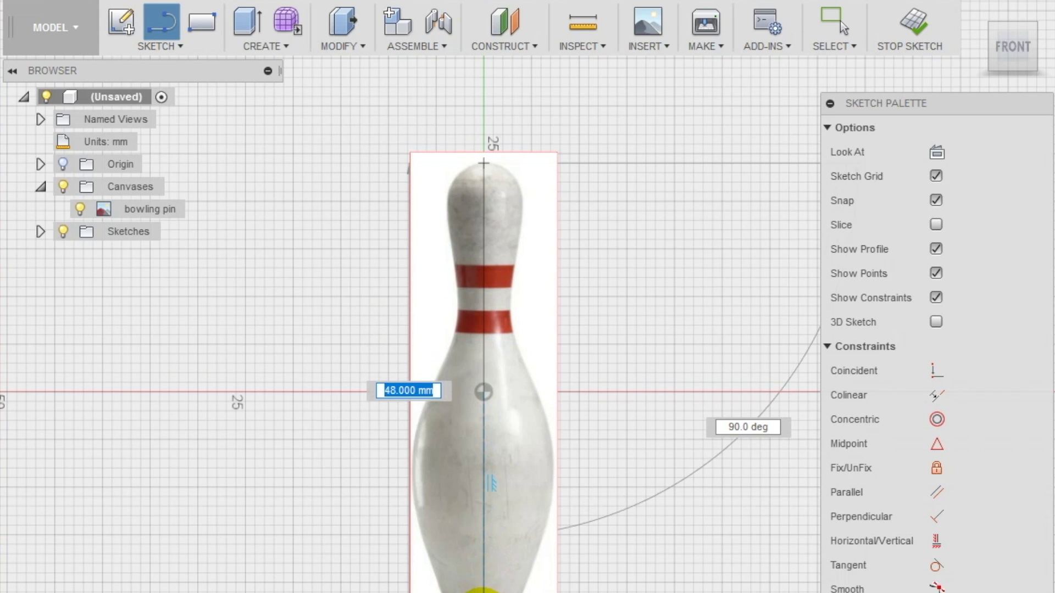
scroll(481, 585, up, 4)
scroll(481, 586, up, 2)
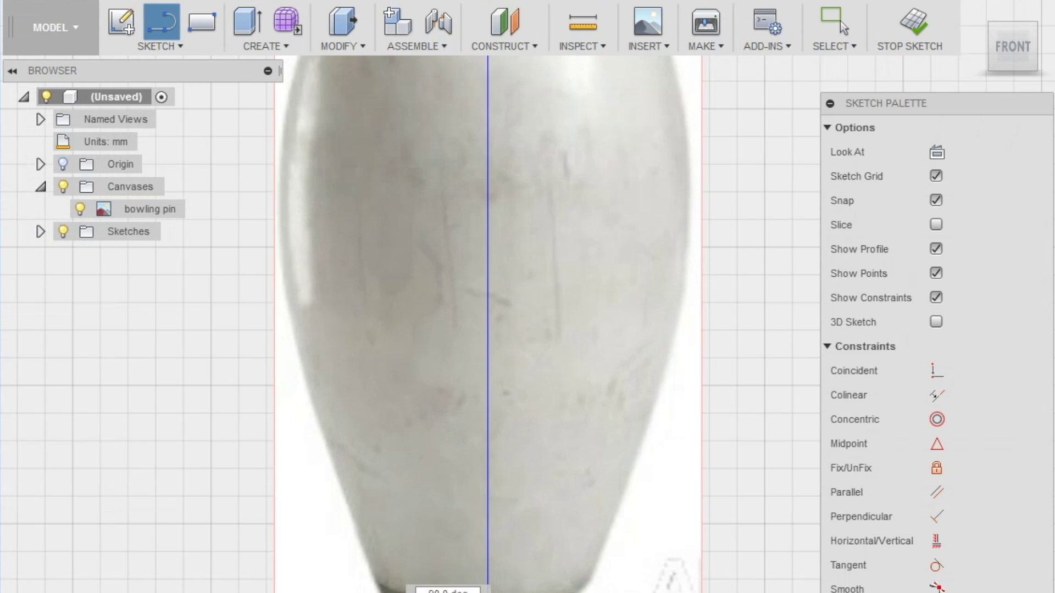
click(487, 585)
key(Escape)
scroll(487, 585, down, 5)
Trace the pin's outer edge with a spline through its head, neck, belly and lower body
click(168, 45)
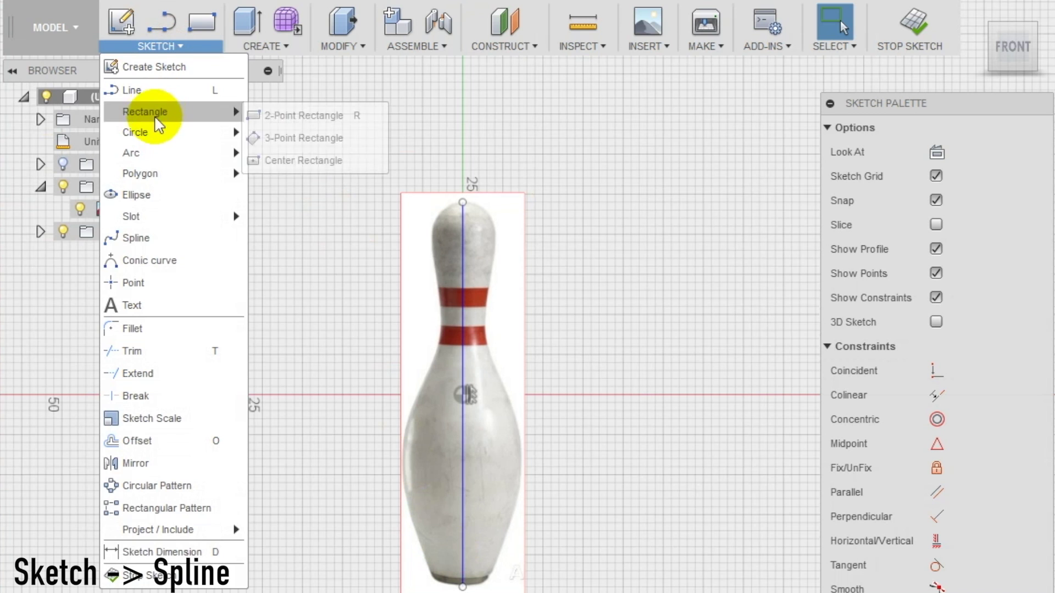
click(136, 237)
scroll(476, 216, up, 4)
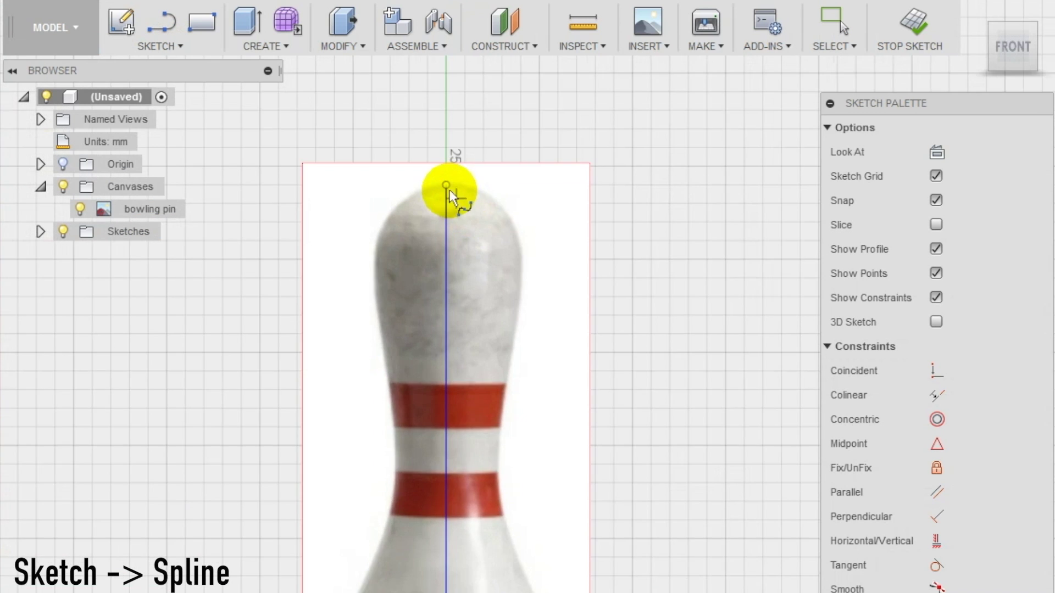
scroll(450, 196, up, 2)
click(386, 207)
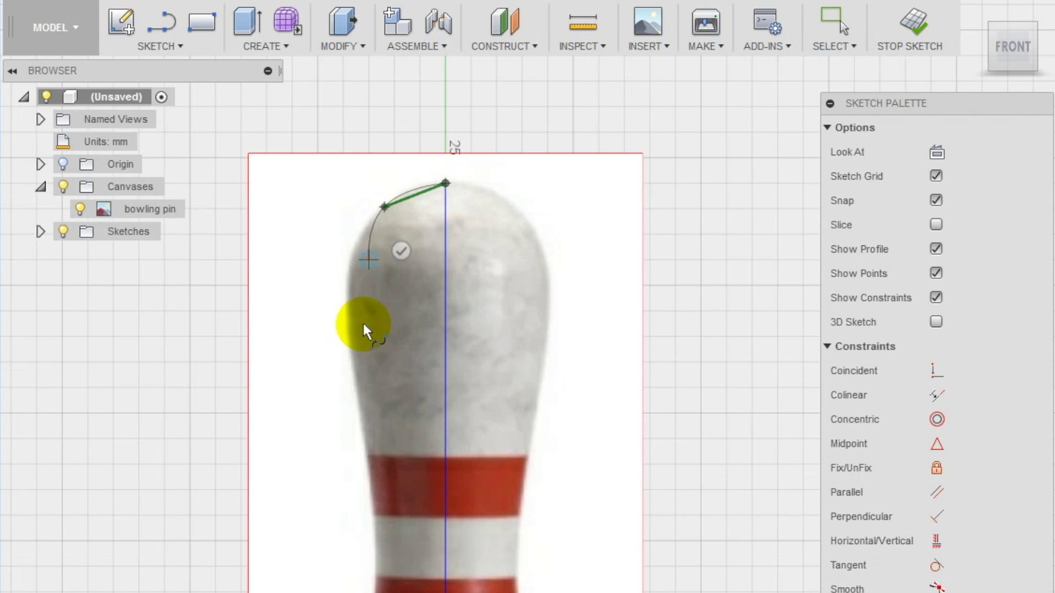
click(343, 311)
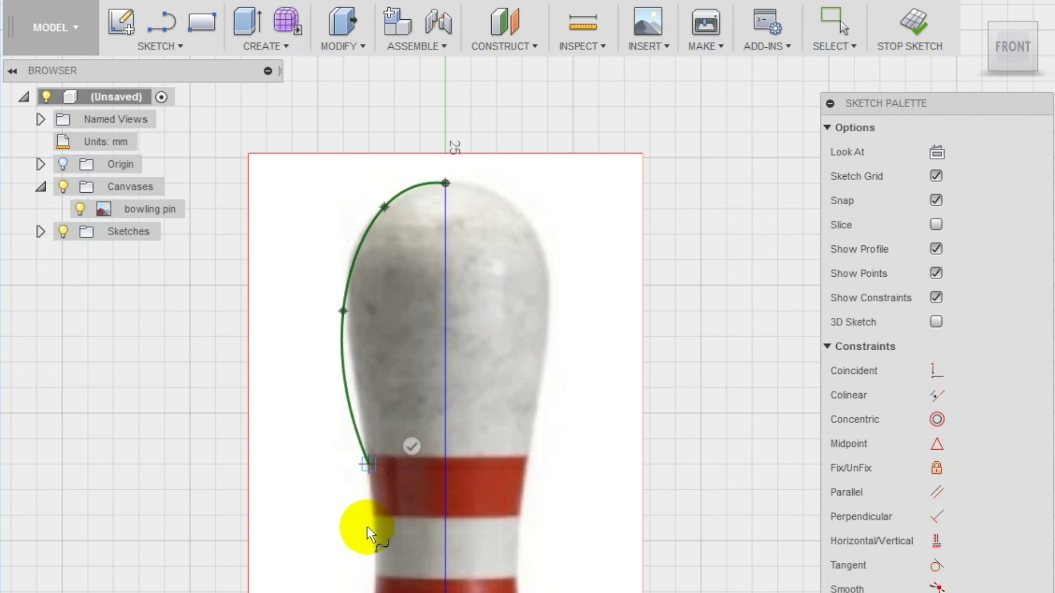
middle_drag(365, 541, 384, 365)
click(364, 397)
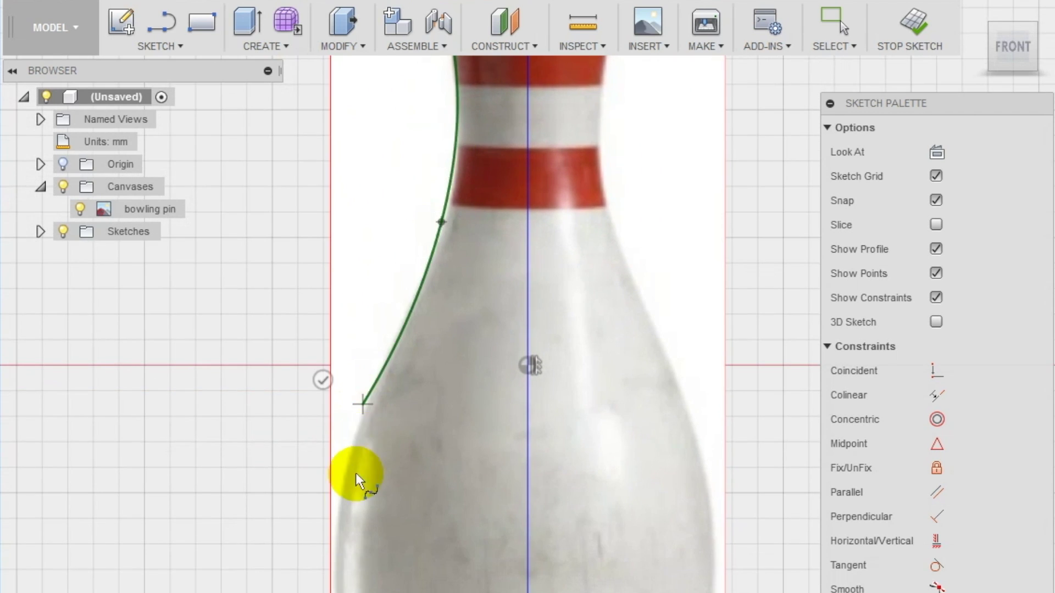
middle_drag(360, 478, 391, 208)
click(388, 420)
middle_drag(388, 420, 385, 181)
scroll(385, 182, down, 1)
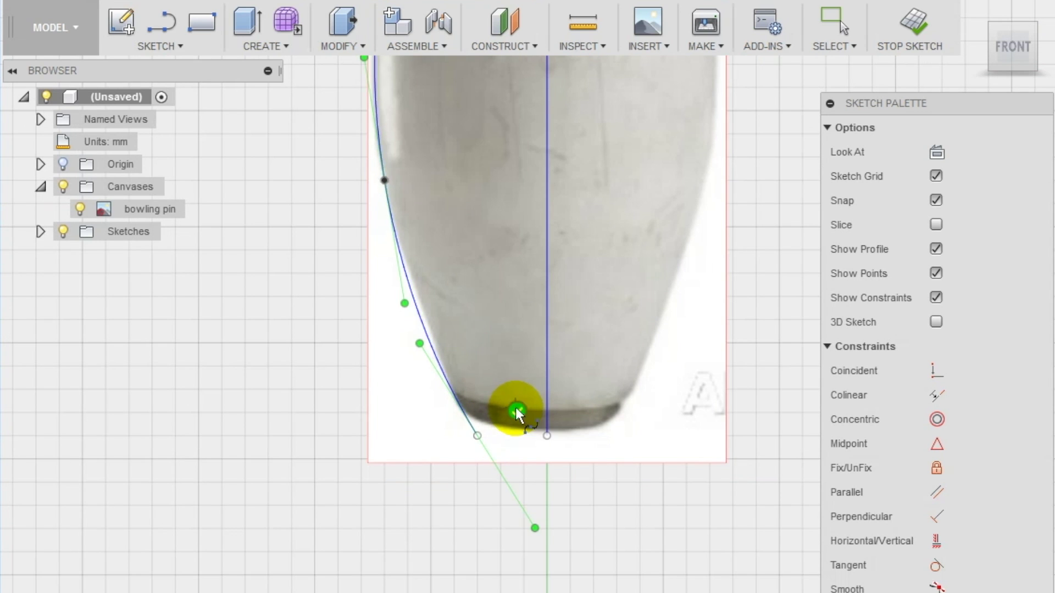
Close the profile with a base line from the centre line to the spline's end
click(159, 44)
click(141, 88)
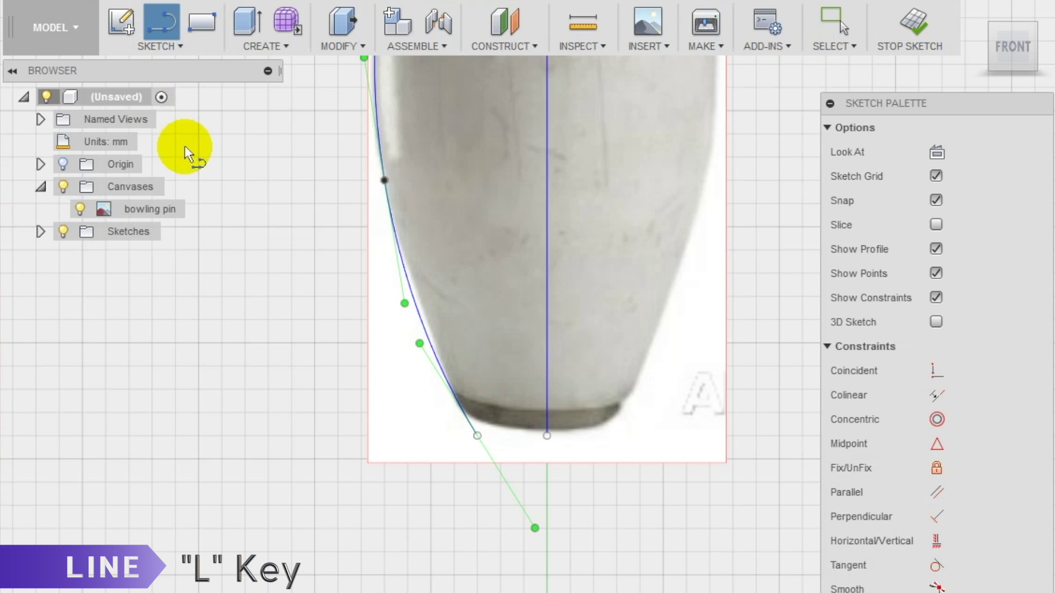
click(546, 436)
click(477, 436)
key(Escape)
Make the spline's tangent at the pin top horizontal
scroll(495, 412, down, 3)
scroll(485, 189, up, 3)
click(485, 188)
drag(349, 165, 345, 187)
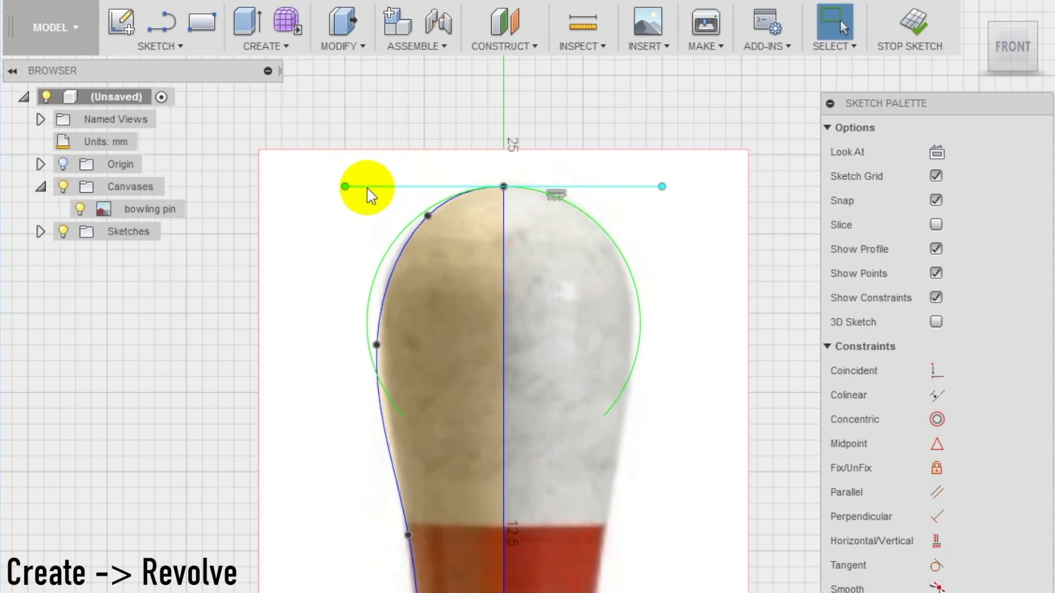
scroll(367, 195, down, 5)
click(278, 50)
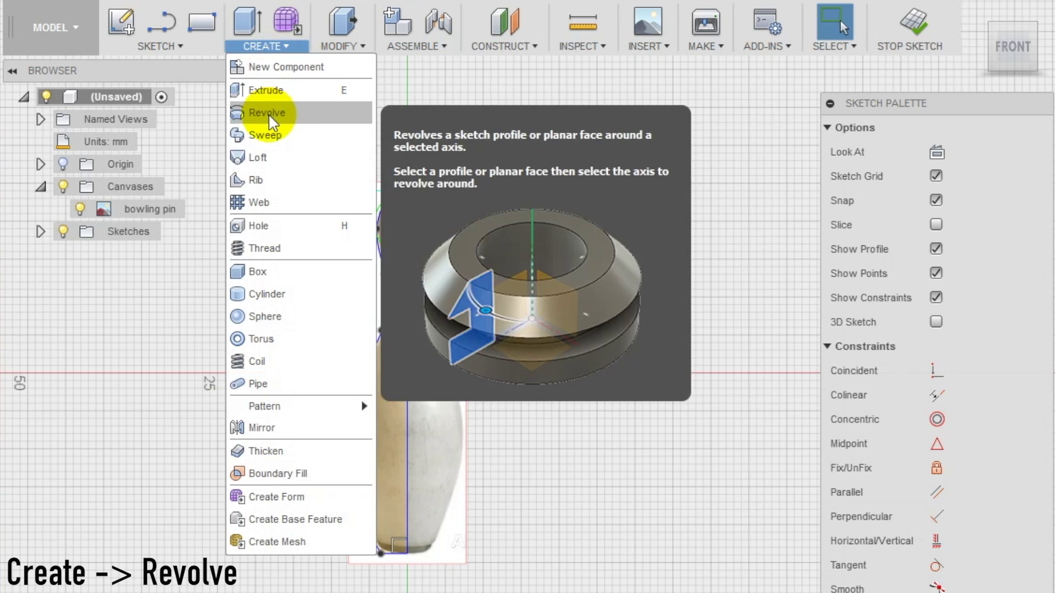
Revolve the pin's half profile a full 360° around the centre line into a solid
click(269, 109)
click(399, 236)
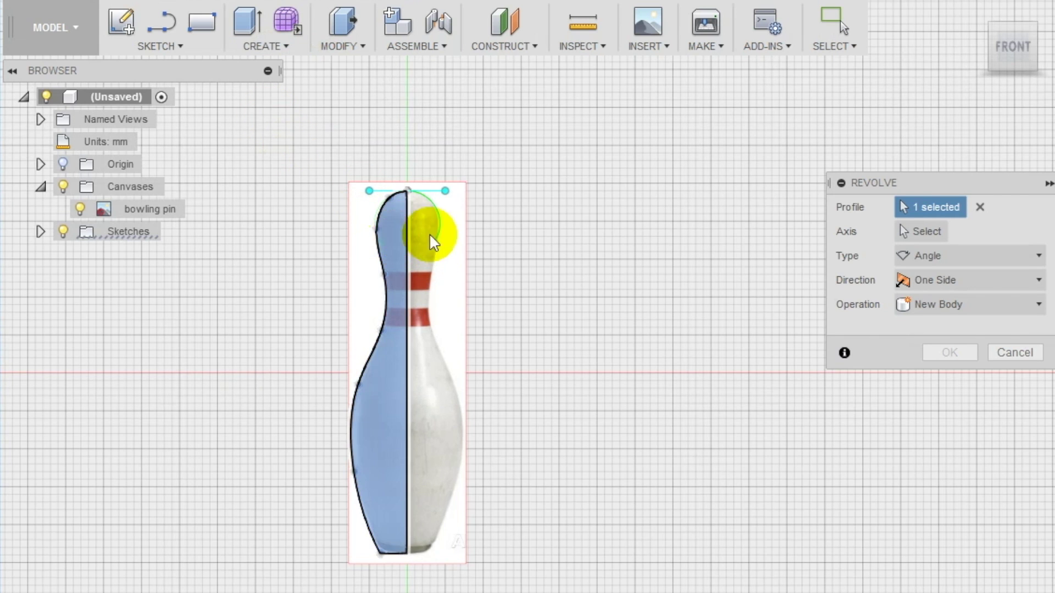
click(907, 230)
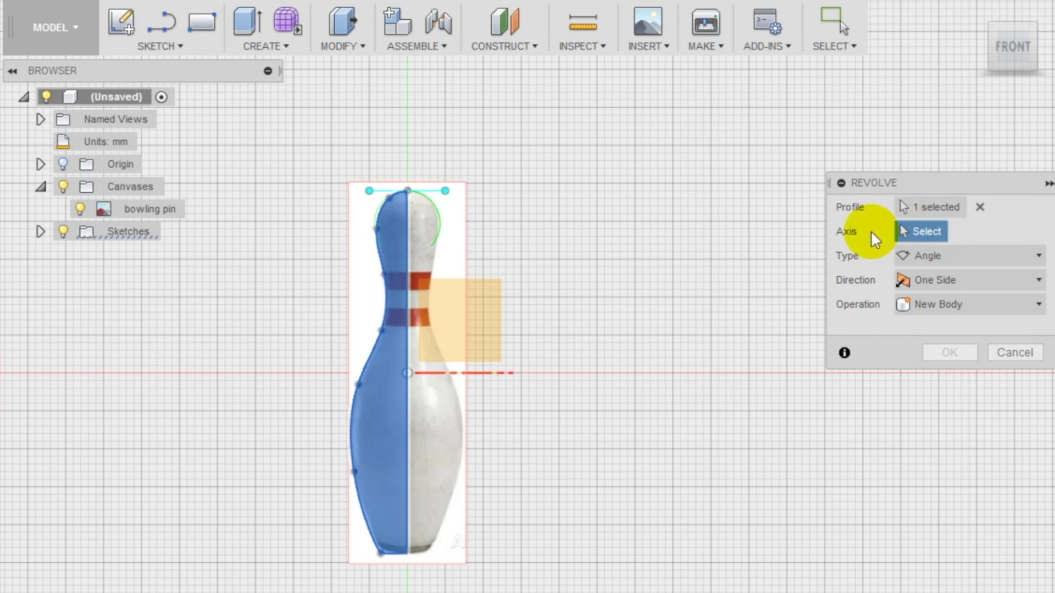
click(408, 228)
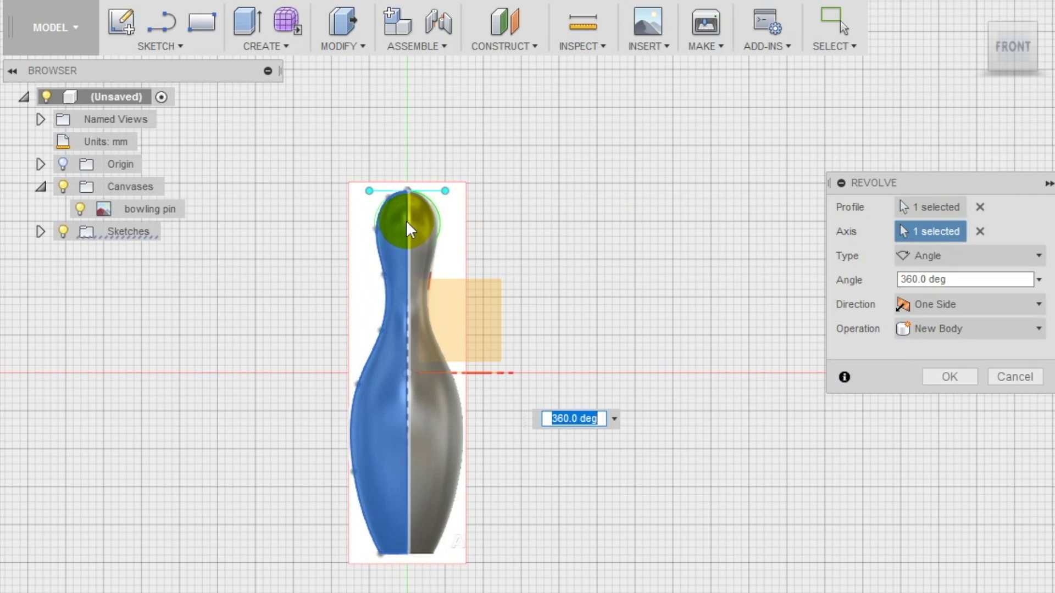
click(949, 377)
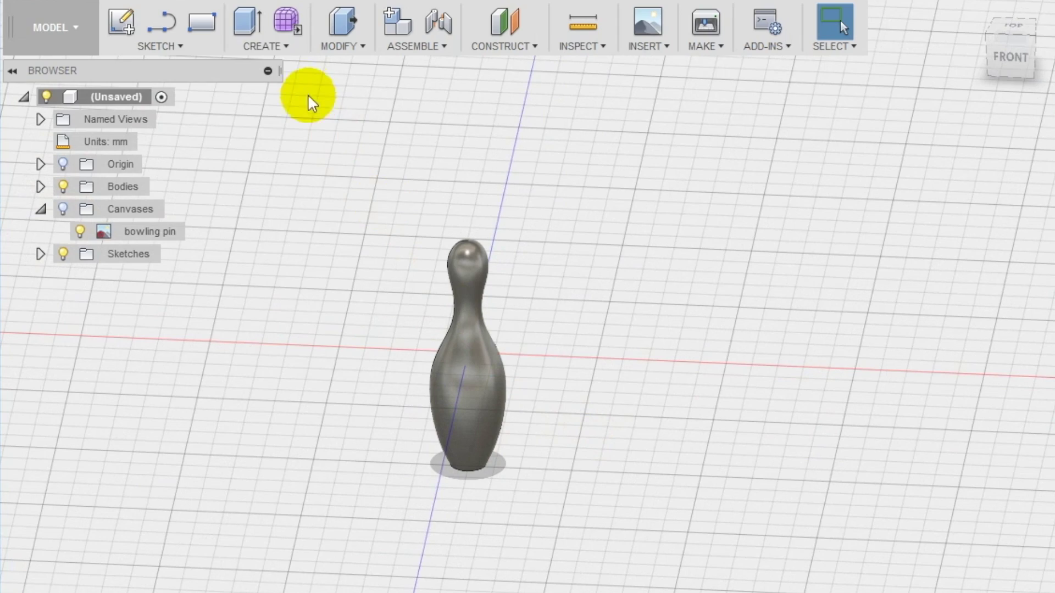
Select the pin body for a rectangular pattern, choose both directions, and set quantity 5 with spacing distance type
click(268, 48)
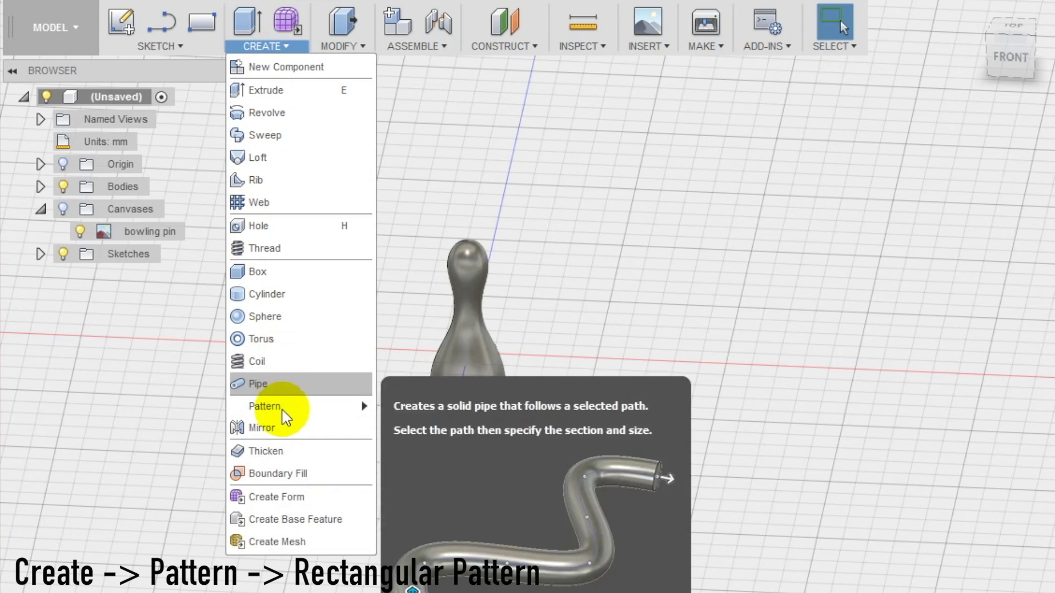
mouse_move(283, 412)
click(406, 413)
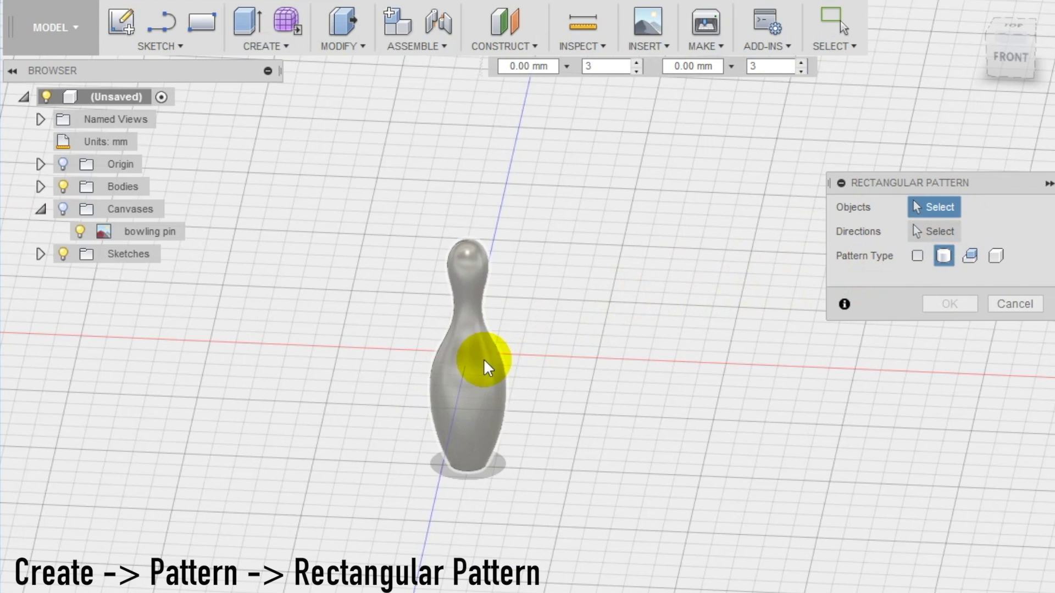
click(483, 361)
click(936, 231)
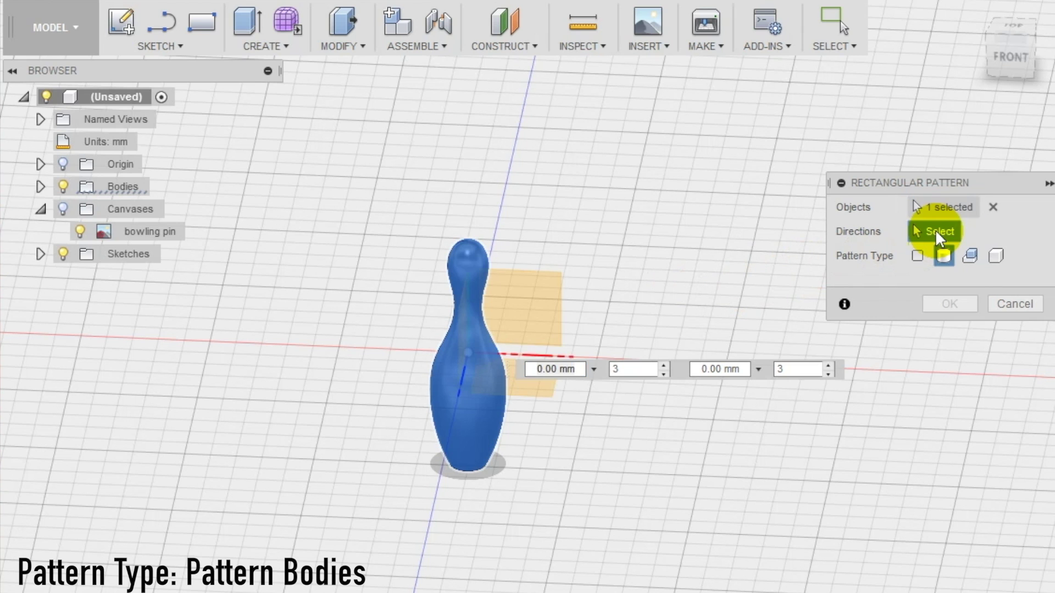
click(477, 378)
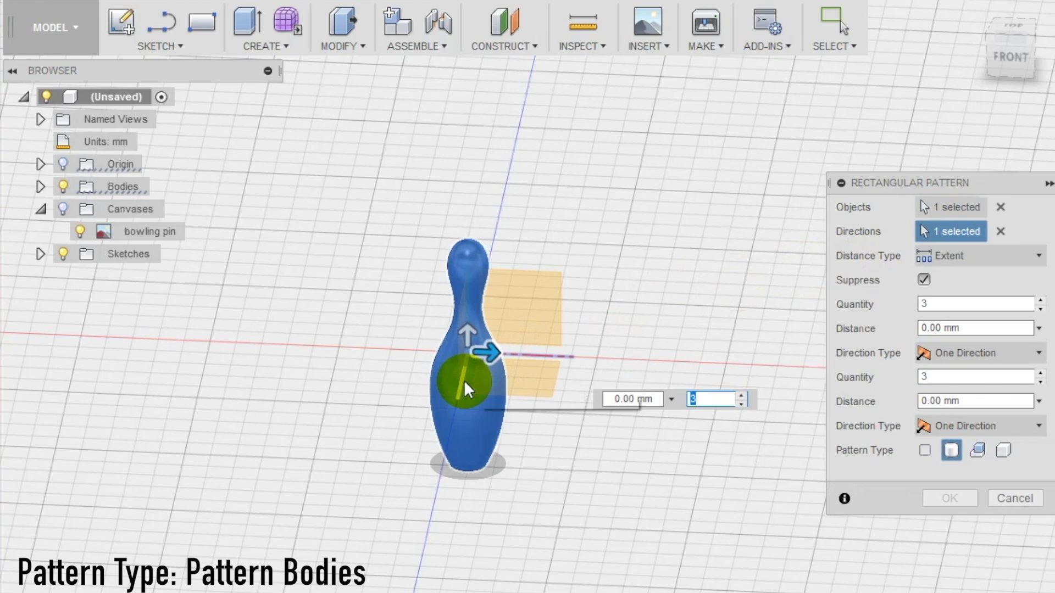
click(473, 376)
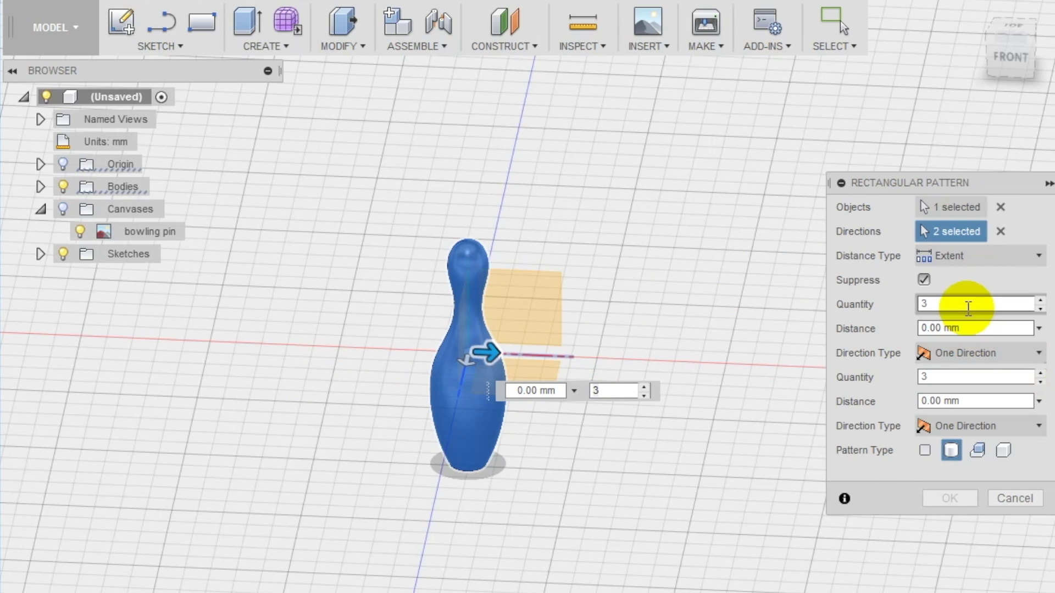
click(968, 305)
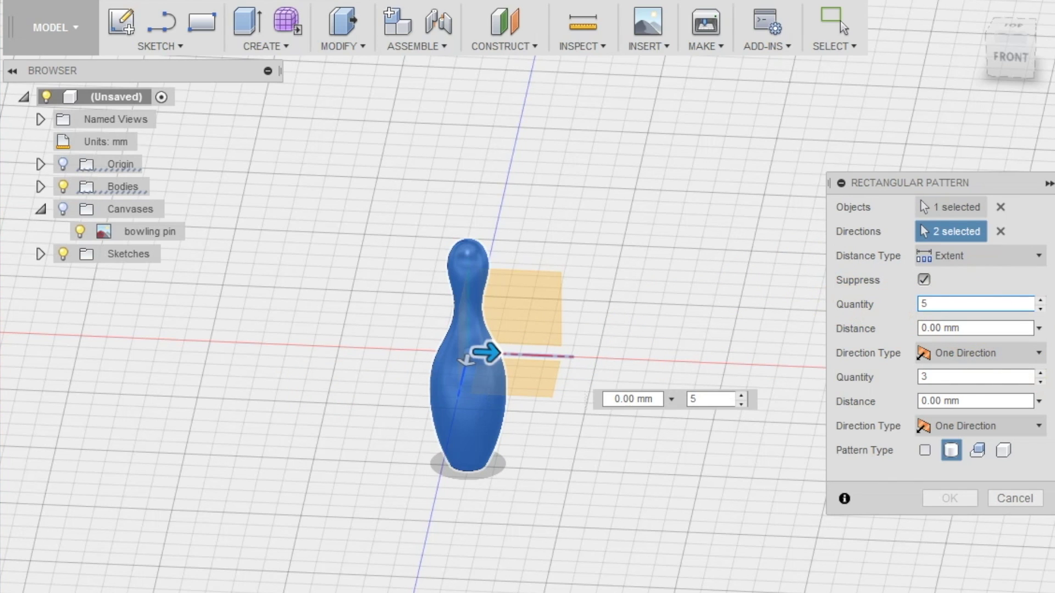
click(1006, 329)
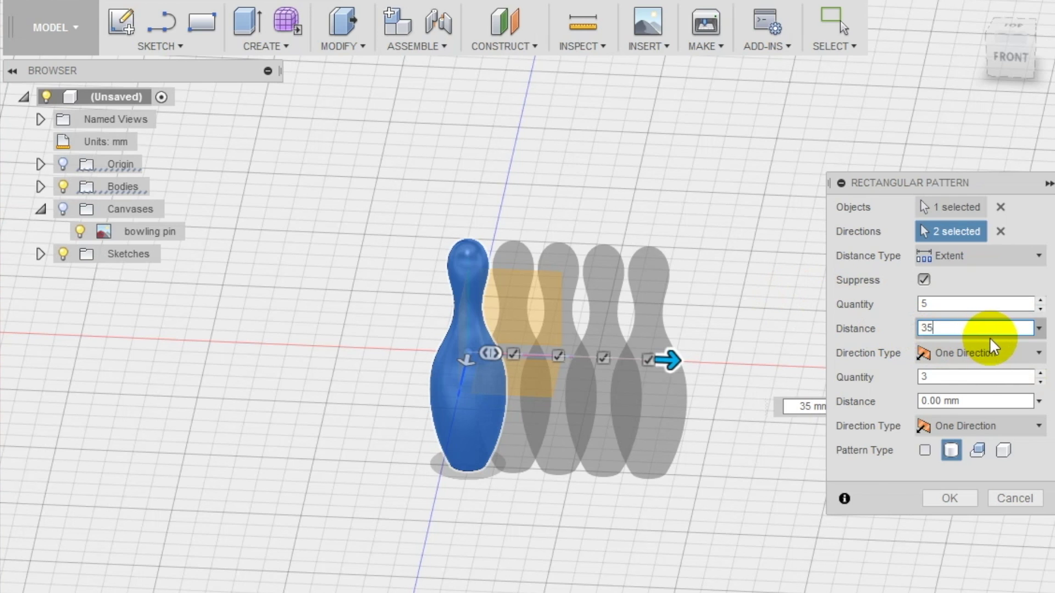
click(986, 256)
Set the pattern to 20 mm spacing between pins and 2 rows in the second direction
click(961, 299)
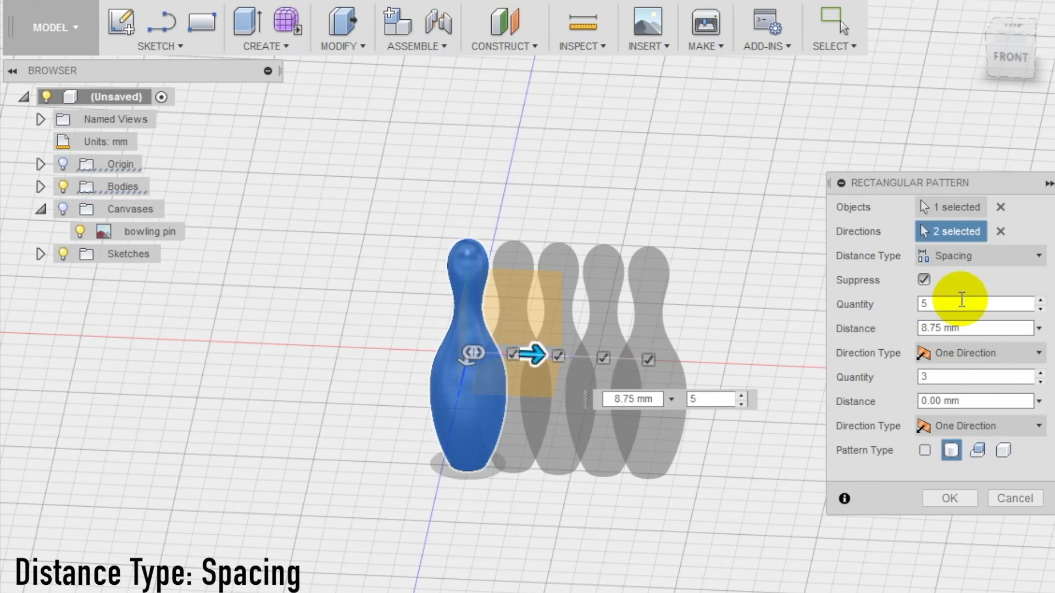
click(946, 327)
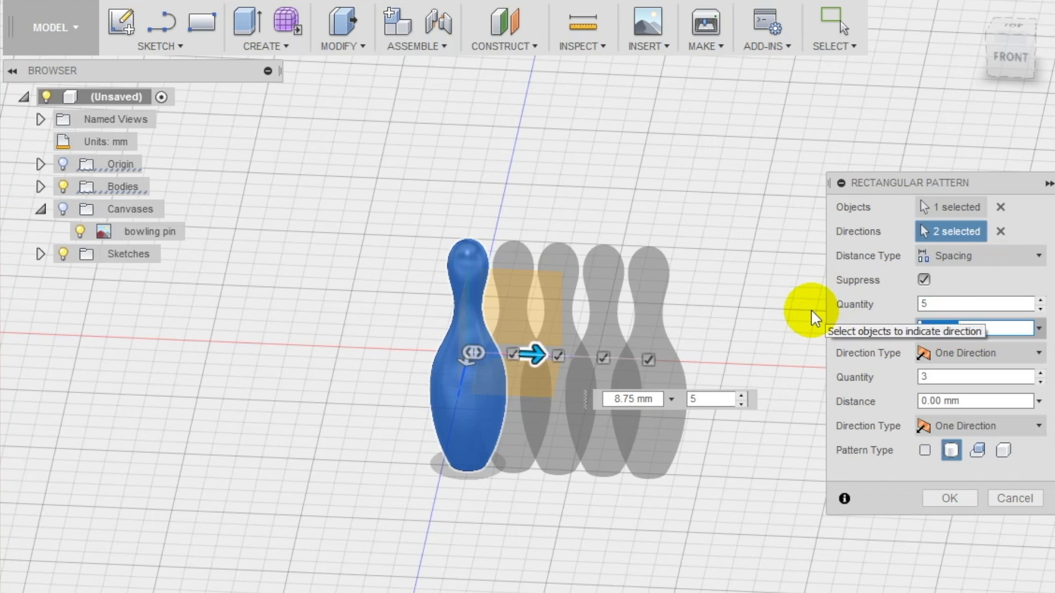
text(20)
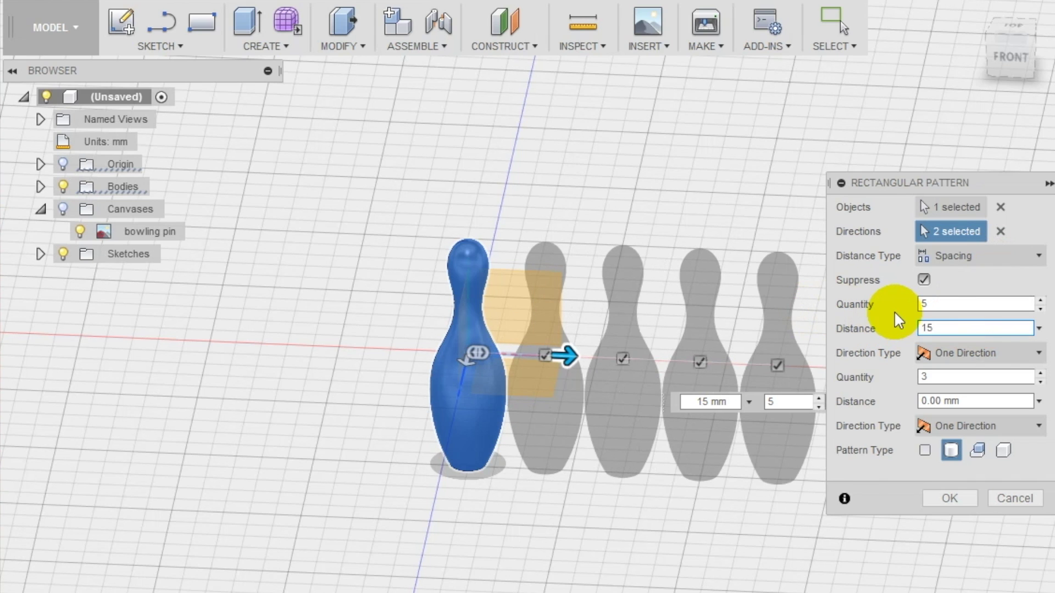
key(BackSpace)
key(BackSpace)
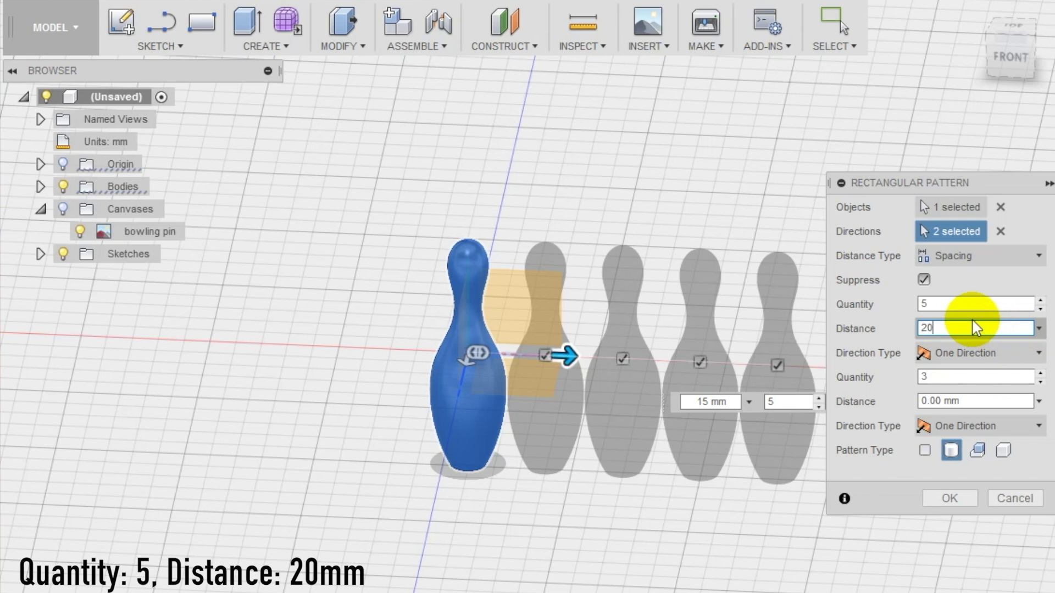
scroll(370, 360, down, 3)
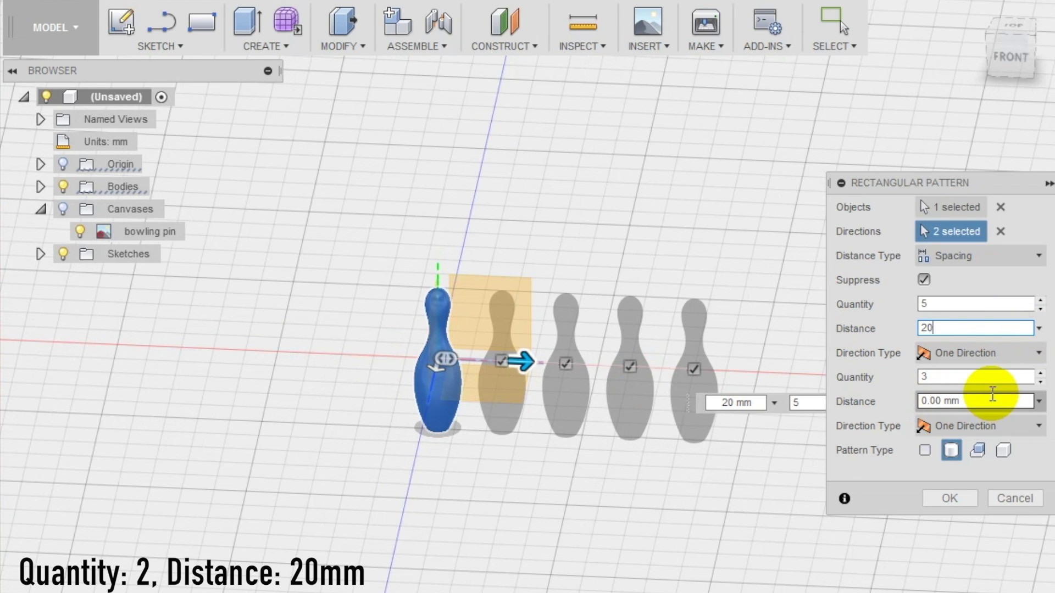
click(992, 395)
key(shift+Tab)
text(2)
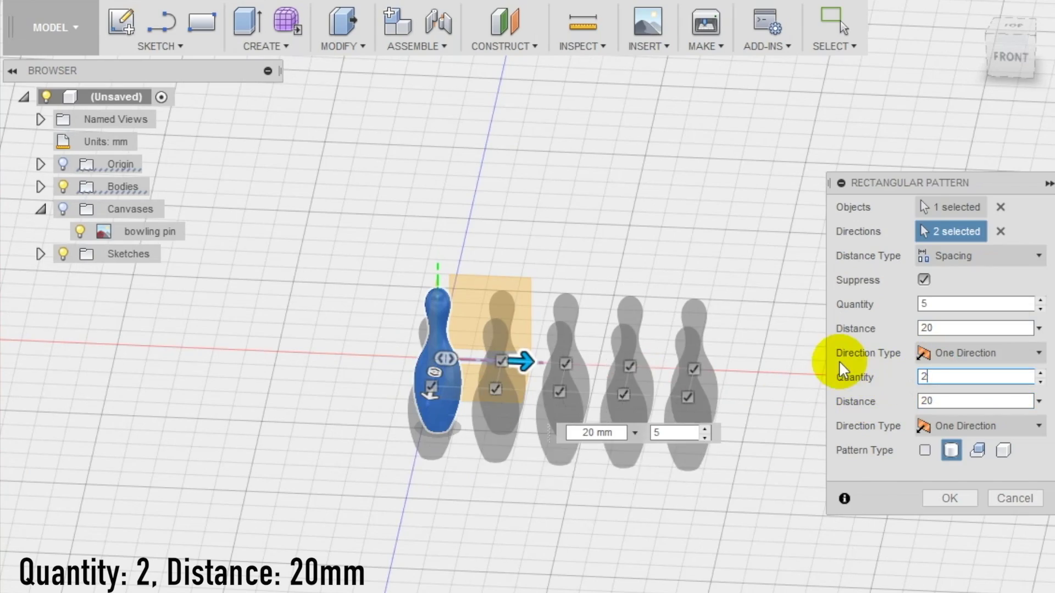
shift+middle_drag(643, 485, 616, 488)
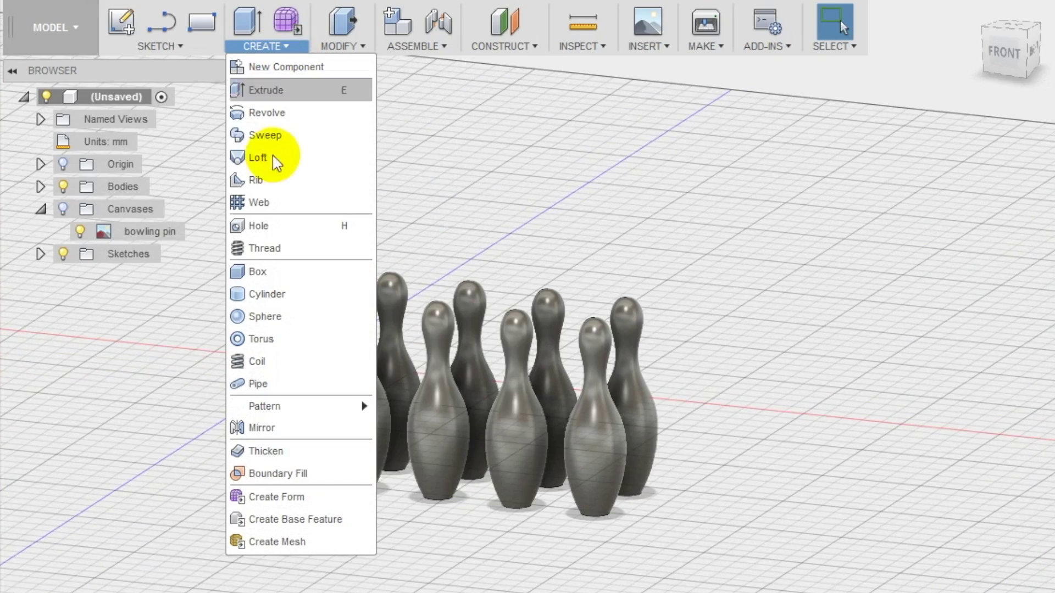
Place a 20 mm diameter sphere to the left of the pins, viewed from the front
click(273, 322)
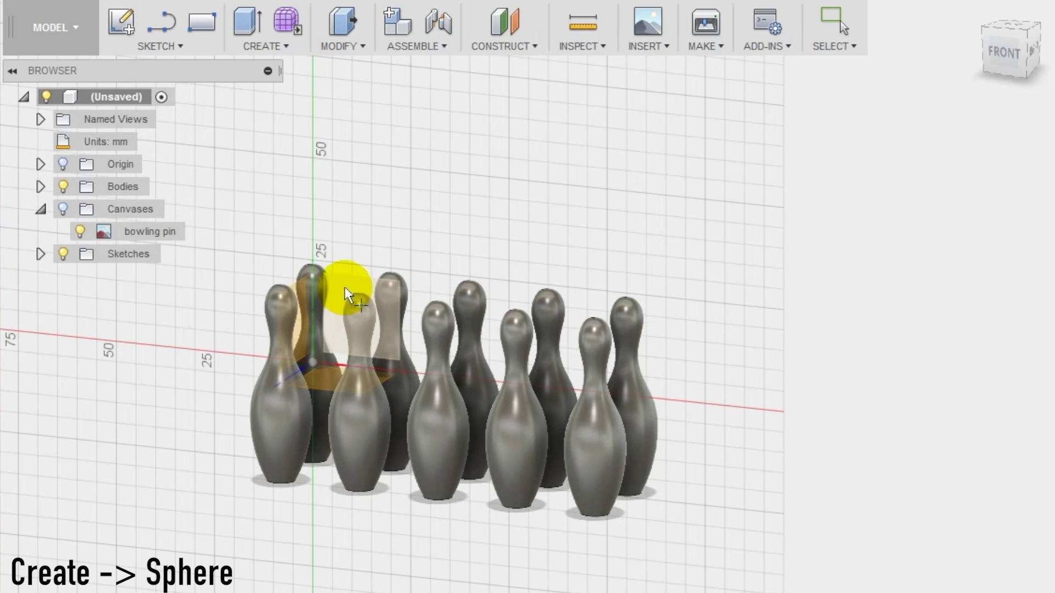
click(351, 284)
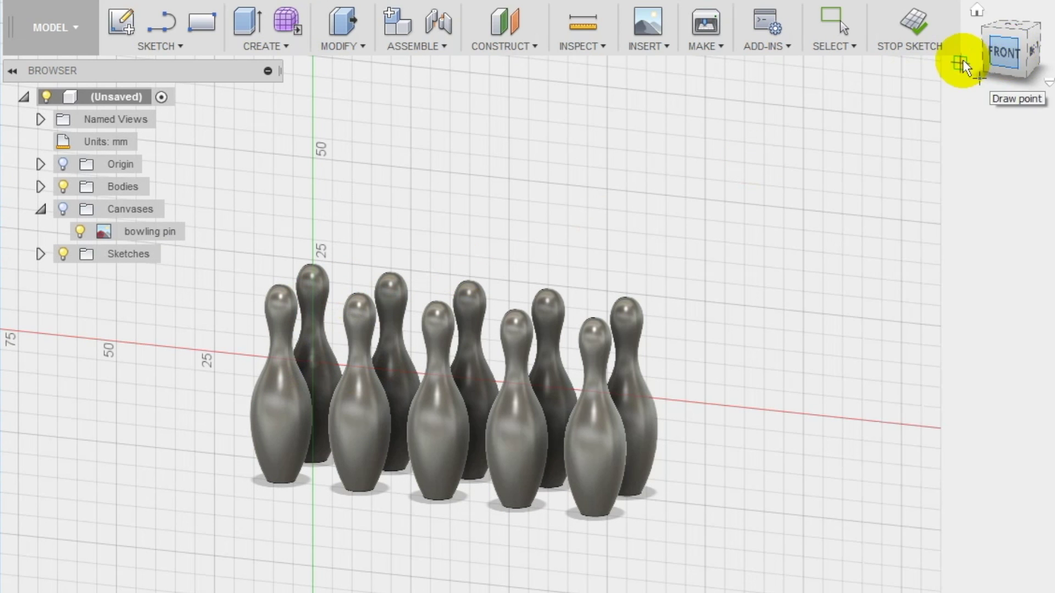
click(997, 52)
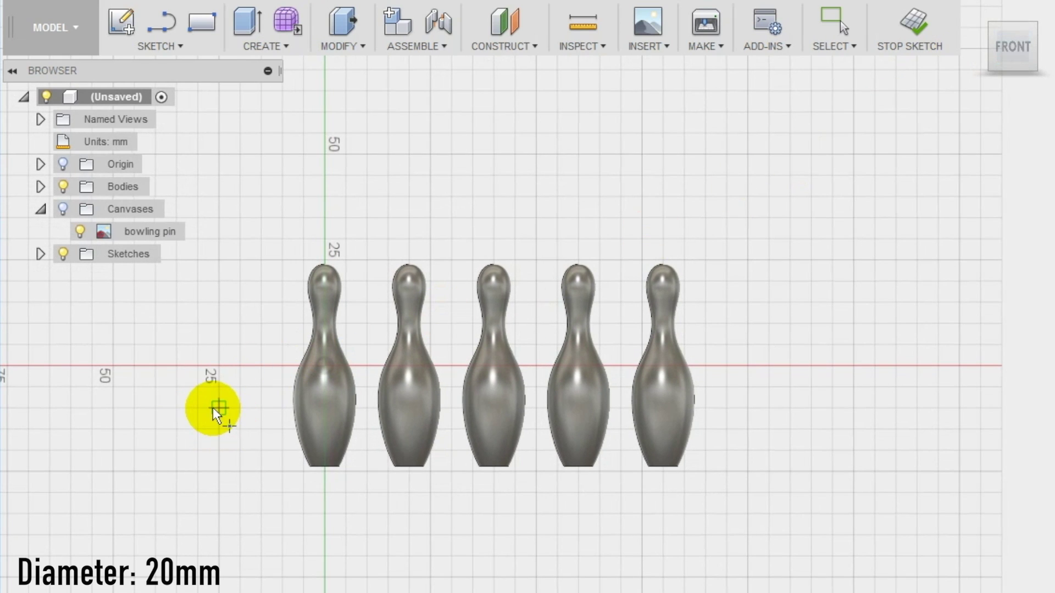
click(218, 411)
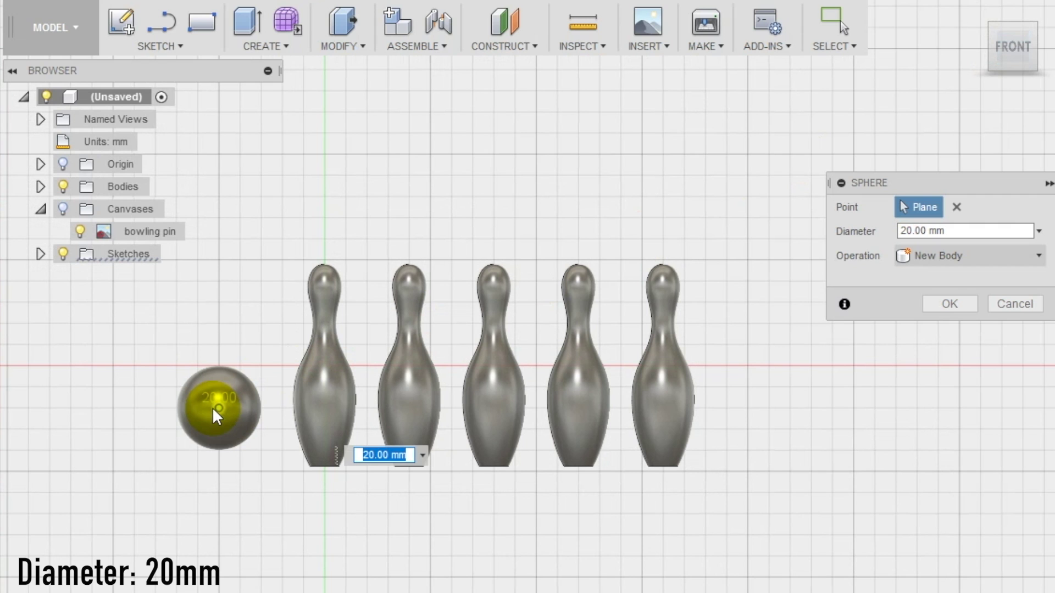
click(946, 305)
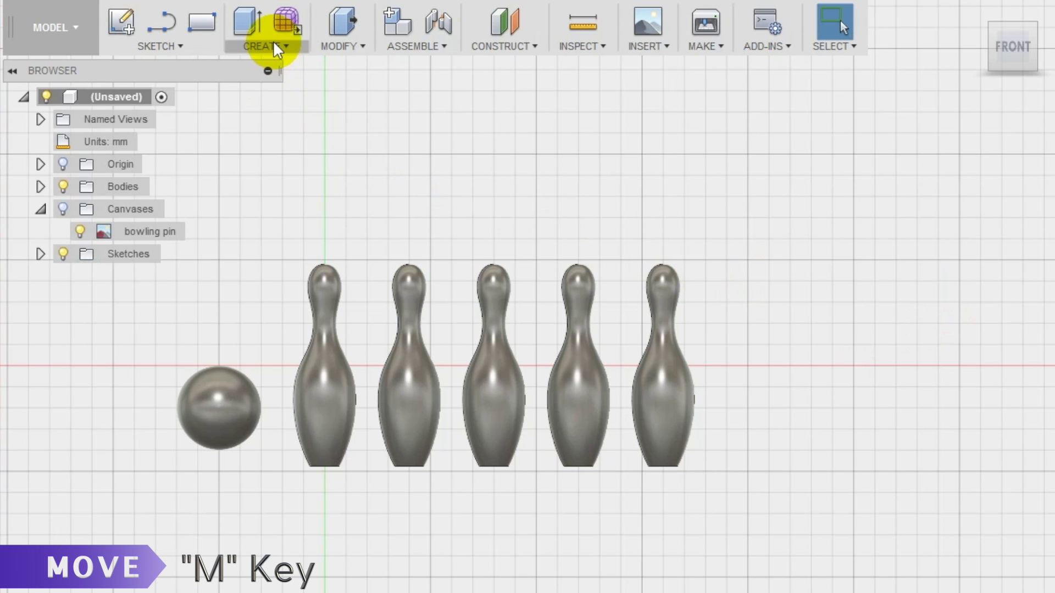
click(340, 46)
Move the ball about -4 mm into place
click(348, 337)
click(223, 384)
drag(219, 353, 219, 370)
scroll(218, 384, up, 5)
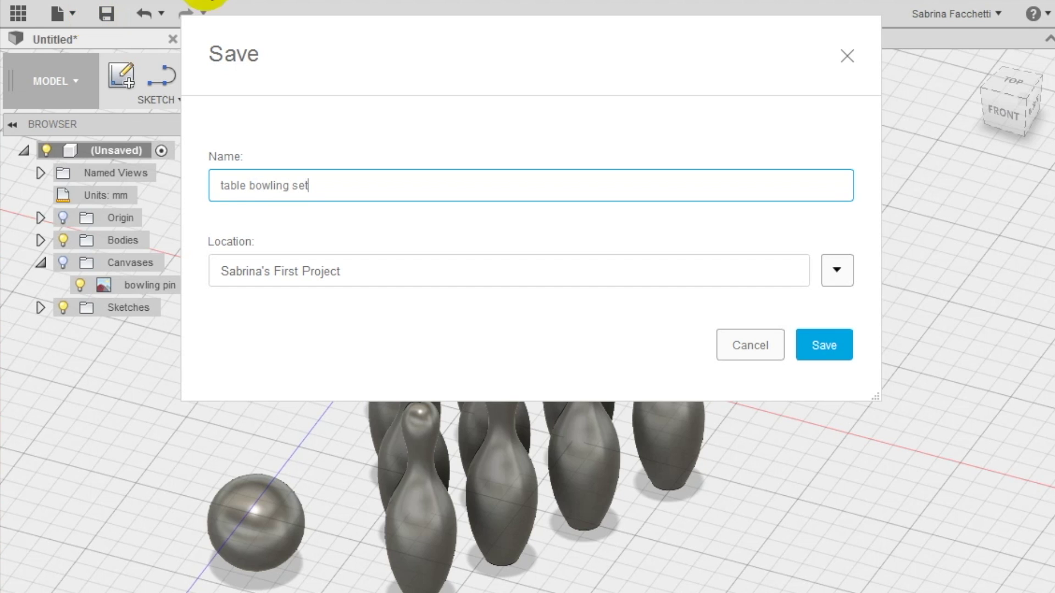
Save the design as 'table bowling set' and accept the STL export settings for the whole design
click(826, 346)
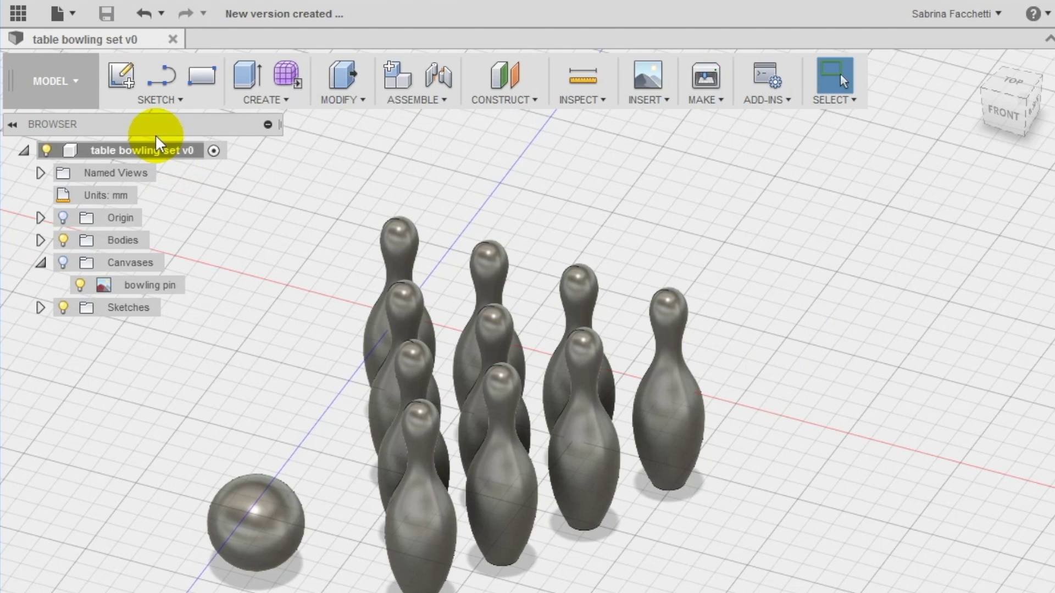
right_click(169, 158)
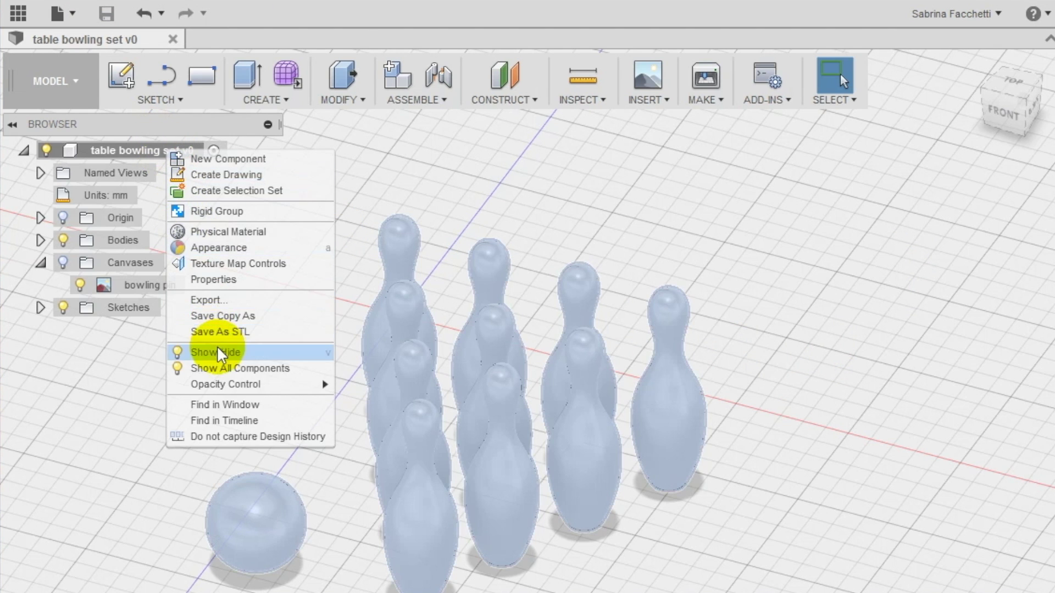
click(218, 332)
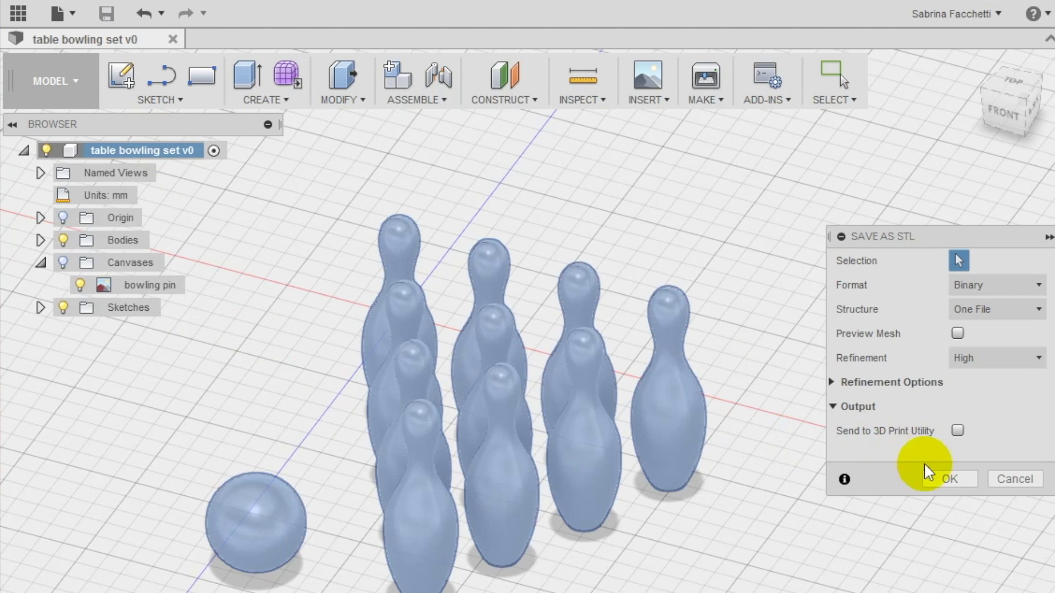
click(941, 480)
Save the STL file 'table bowling set v0' to the Desktop
click(743, 474)
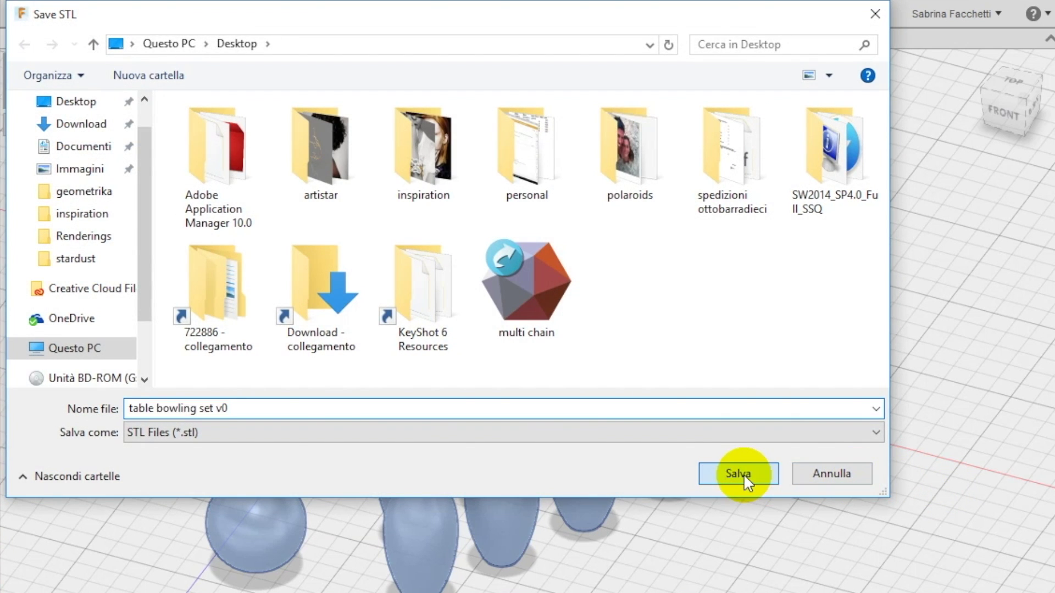